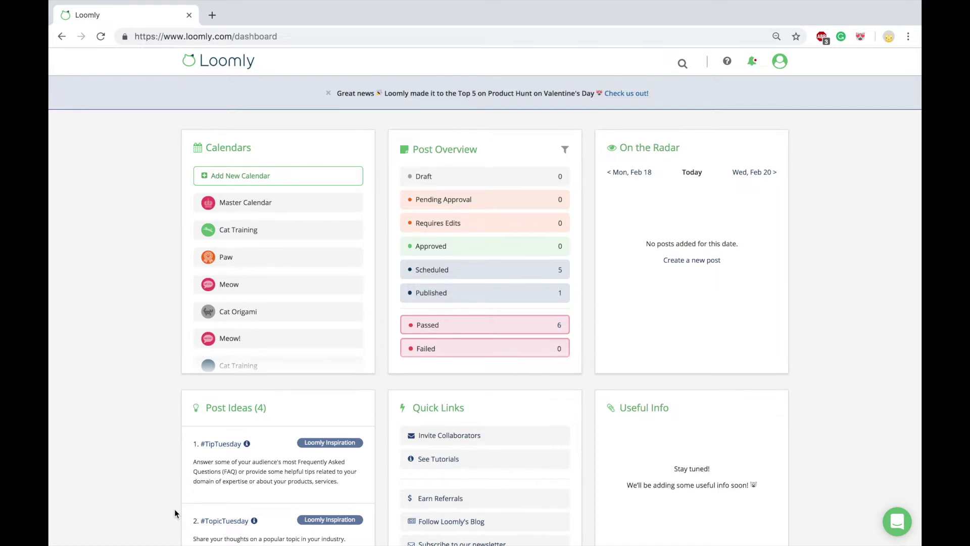
Start a new Cat Training calendar with the Jumping.png logo on Eastern Time
{"action": "left_click", "coordinate": [238, 178]}
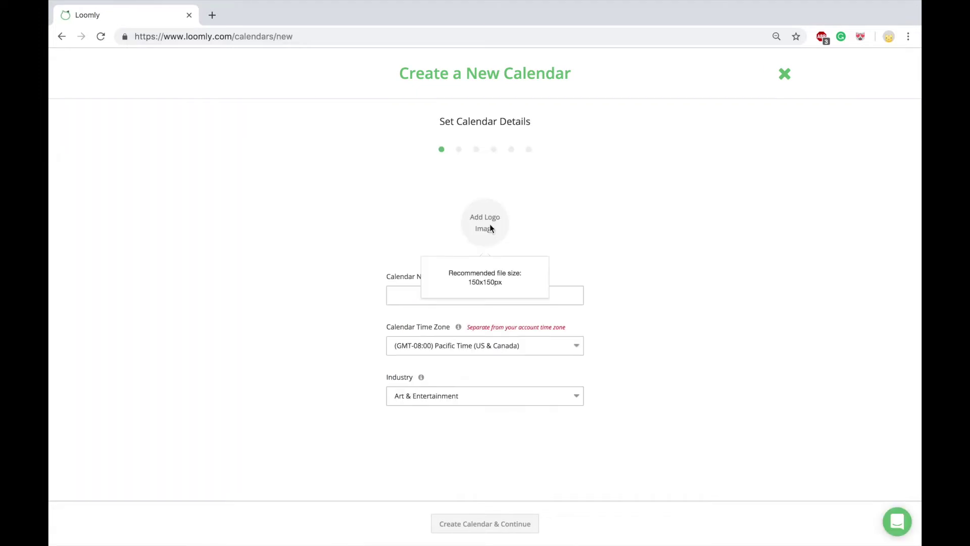
{"action": "left_click", "coordinate": [489, 225]}
{"action": "left_click", "coordinate": [568, 129]}
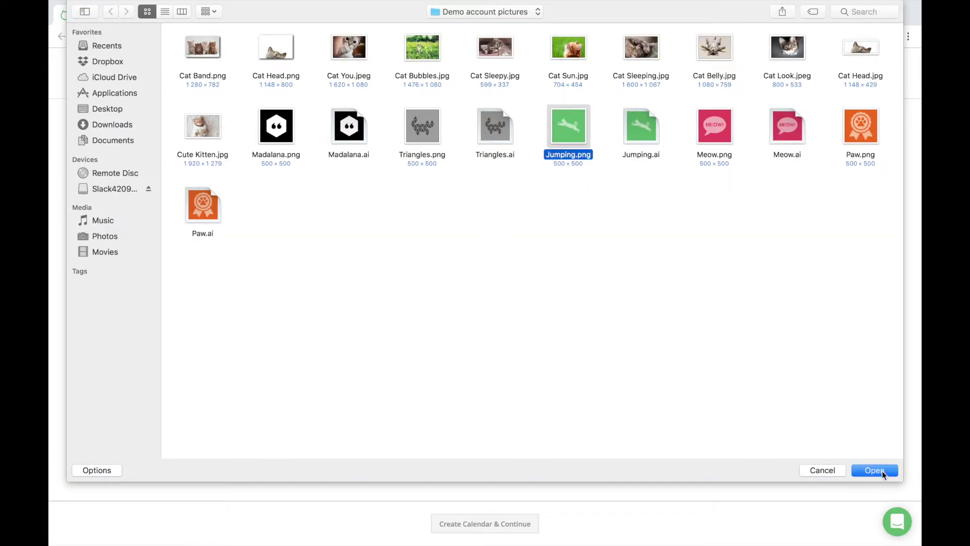
{"action": "left_click", "coordinate": [880, 467]}
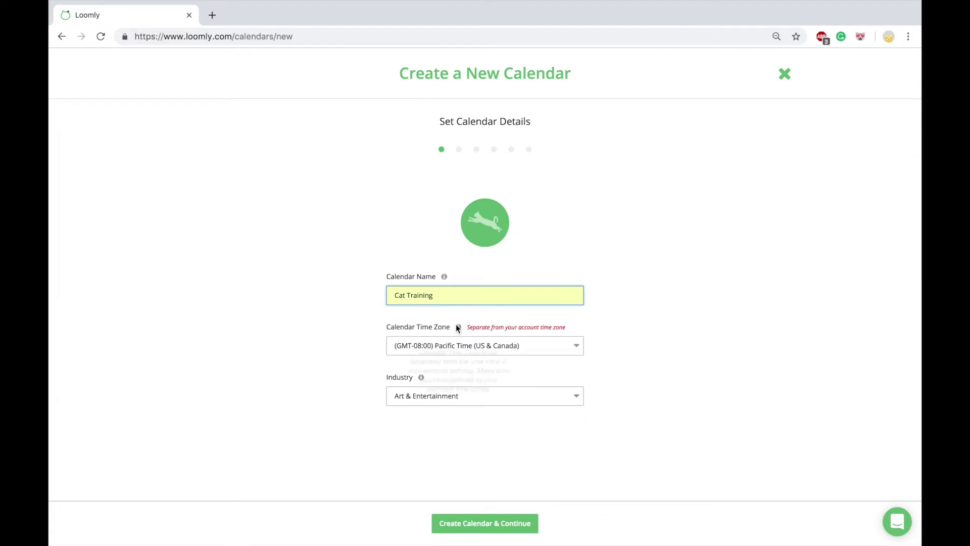
{"action": "left_click", "coordinate": [460, 345]}
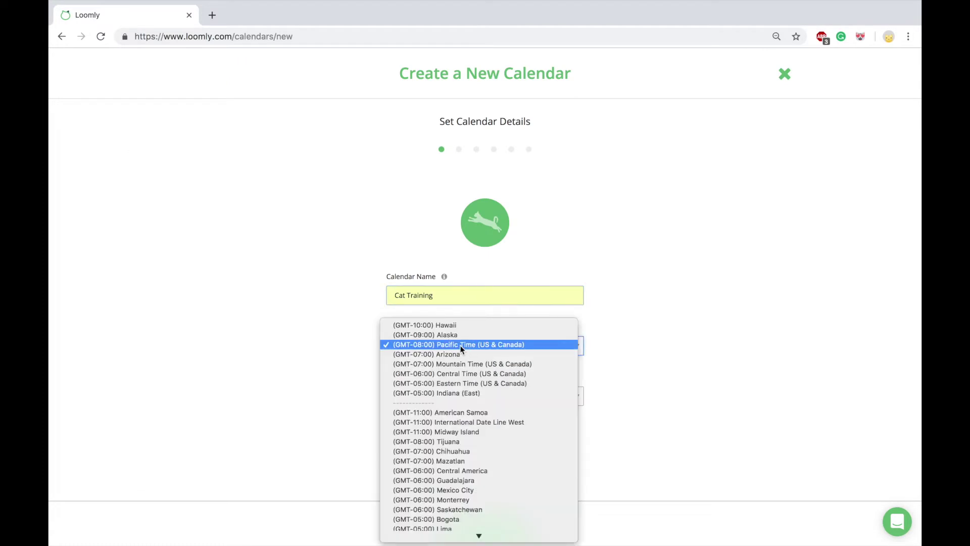
{"action": "left_click", "coordinate": [460, 383]}
Create the calendar, keeping Loomly scheduling and skipping the social accounts step
{"action": "left_click", "coordinate": [458, 520]}
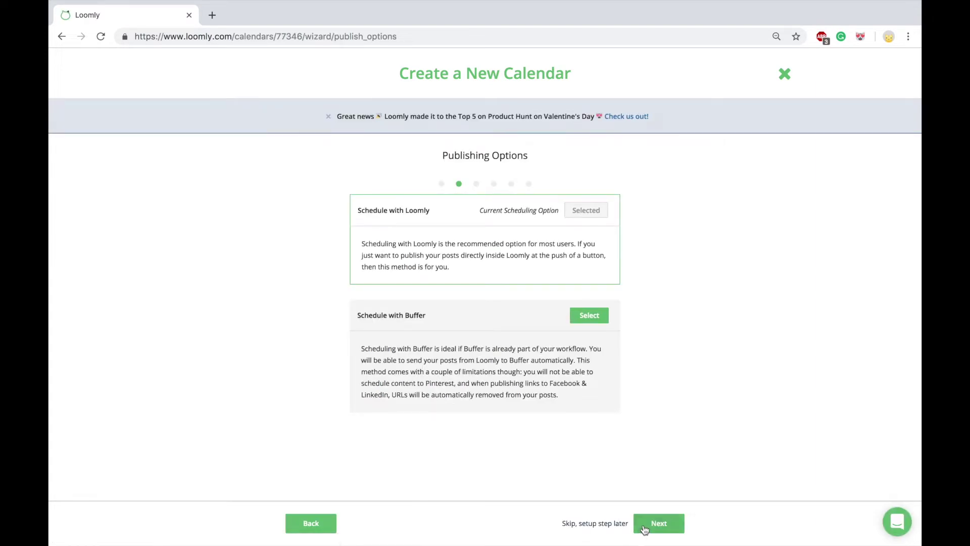
{"action": "left_click", "coordinate": [650, 528]}
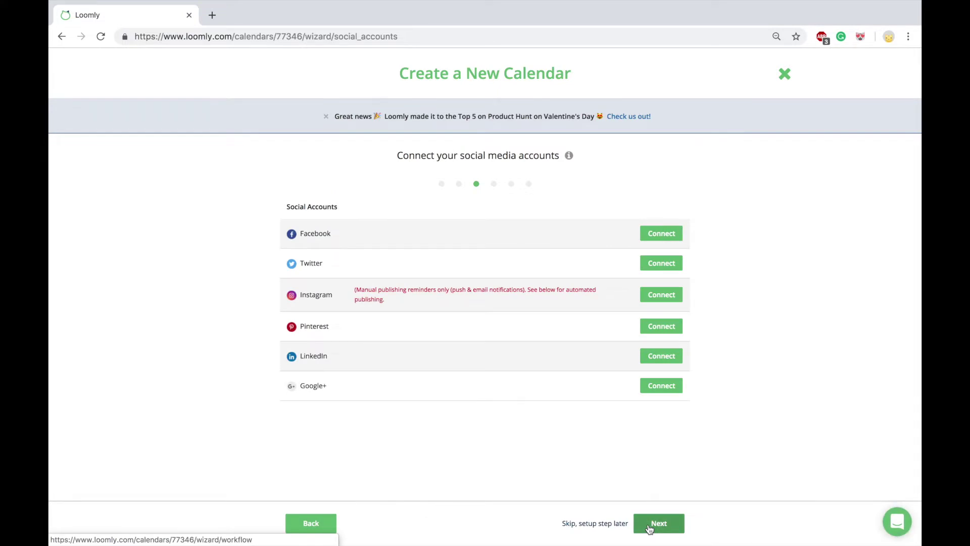
{"action": "left_click", "coordinate": [653, 526]}
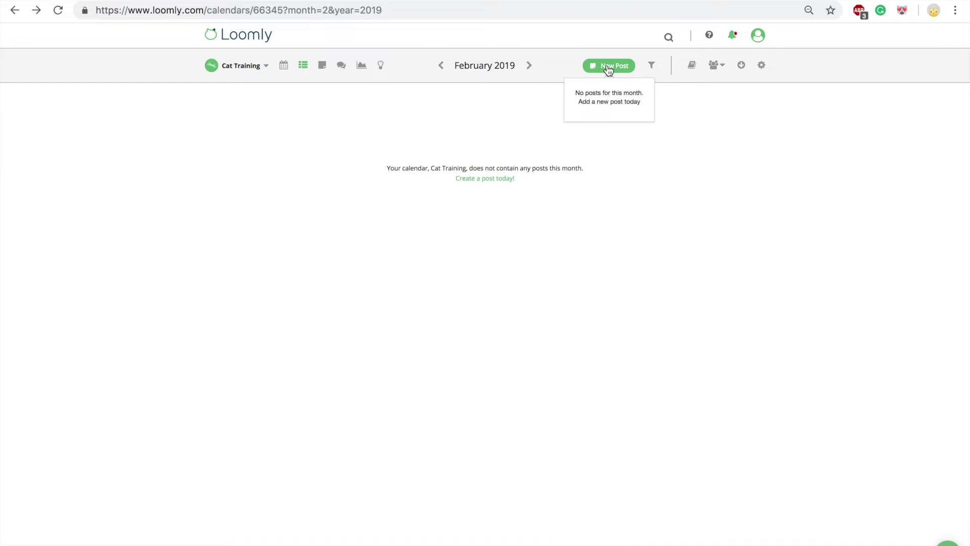
Start a new post using the #ThrowbackThursday idea as its subject
{"action": "left_click", "coordinate": [609, 67]}
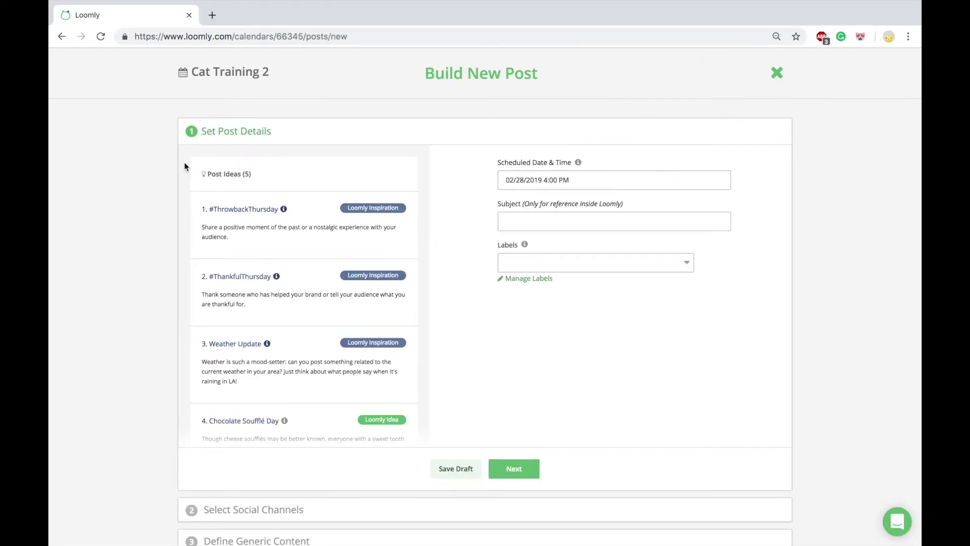
{"action": "scroll", "coordinate": [185, 167], "scroll_direction": "down", "scroll_amount": 3}
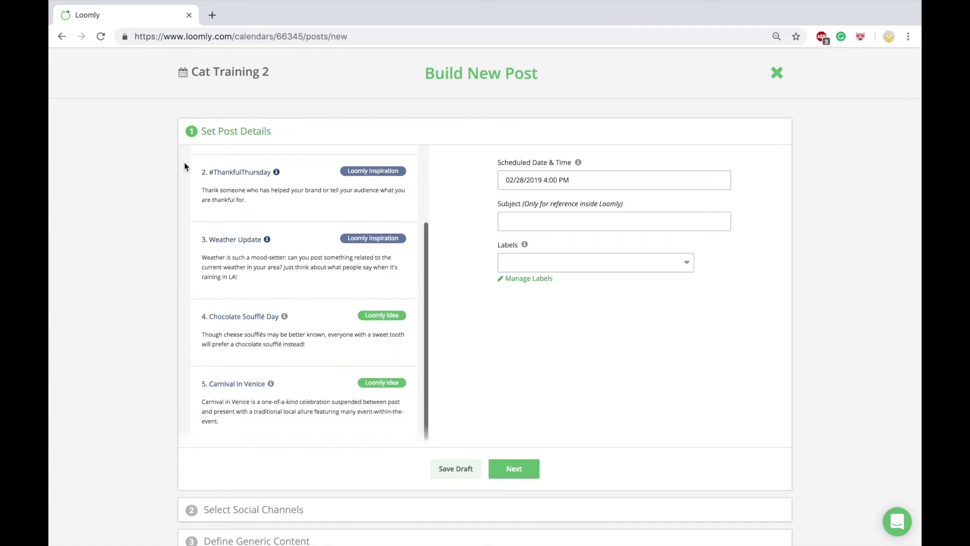
{"action": "scroll", "coordinate": [185, 167], "scroll_direction": "up", "scroll_amount": 2}
{"action": "scroll", "coordinate": [184, 167], "scroll_direction": "up", "scroll_amount": 1}
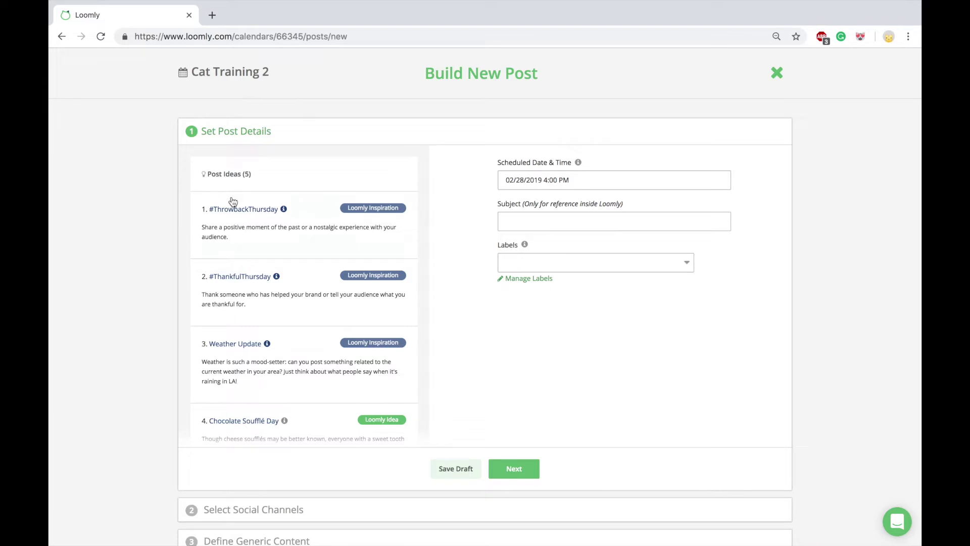
{"action": "left_click", "coordinate": [244, 214]}
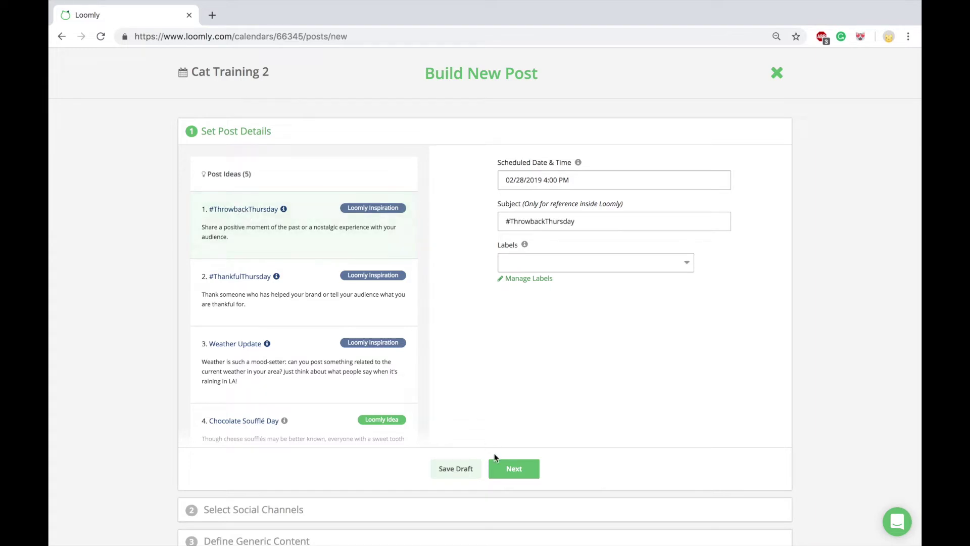
{"action": "left_click", "coordinate": [507, 468]}
Add LinkedIn to the channels and advance past generic content and per-channel fine-tuning
{"action": "left_click", "coordinate": [530, 240]}
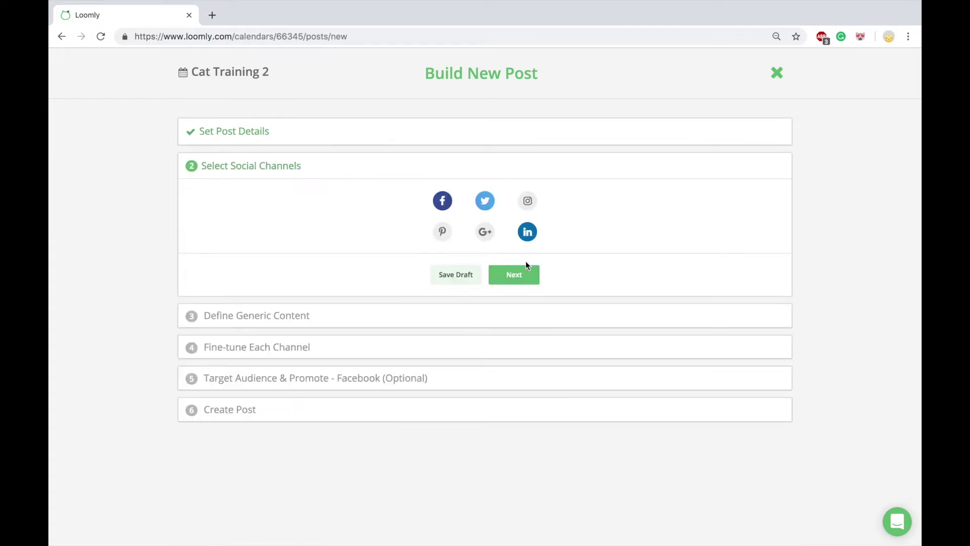
{"action": "left_click", "coordinate": [520, 275]}
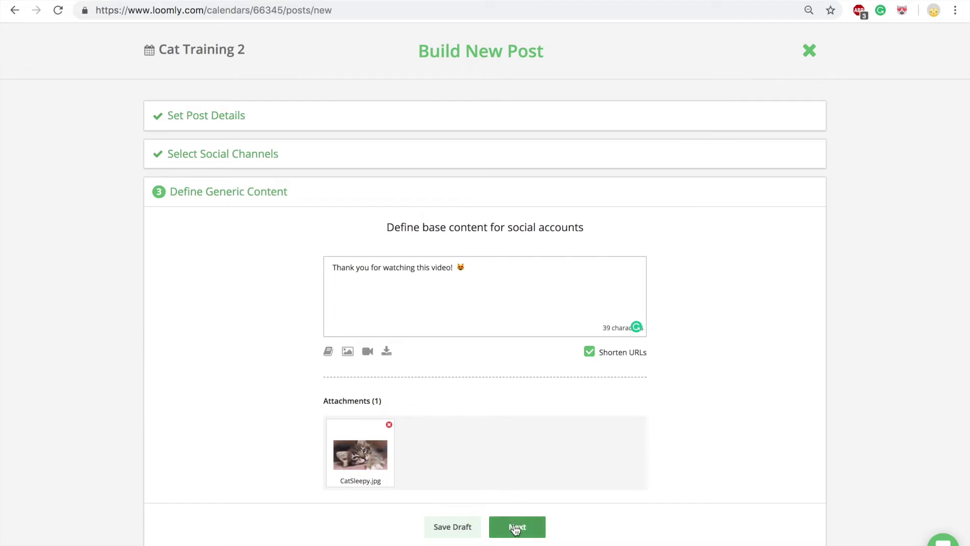
{"action": "left_click", "coordinate": [516, 528]}
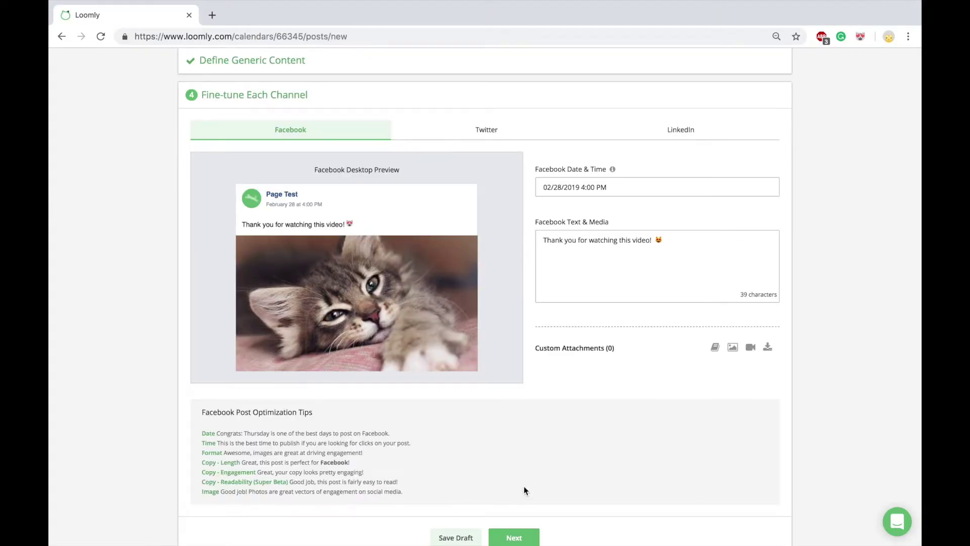
{"action": "left_click", "coordinate": [514, 537]}
Reveal the Facebook sponsoring budget options and scroll through the targeting fields
{"action": "left_click", "coordinate": [678, 302]}
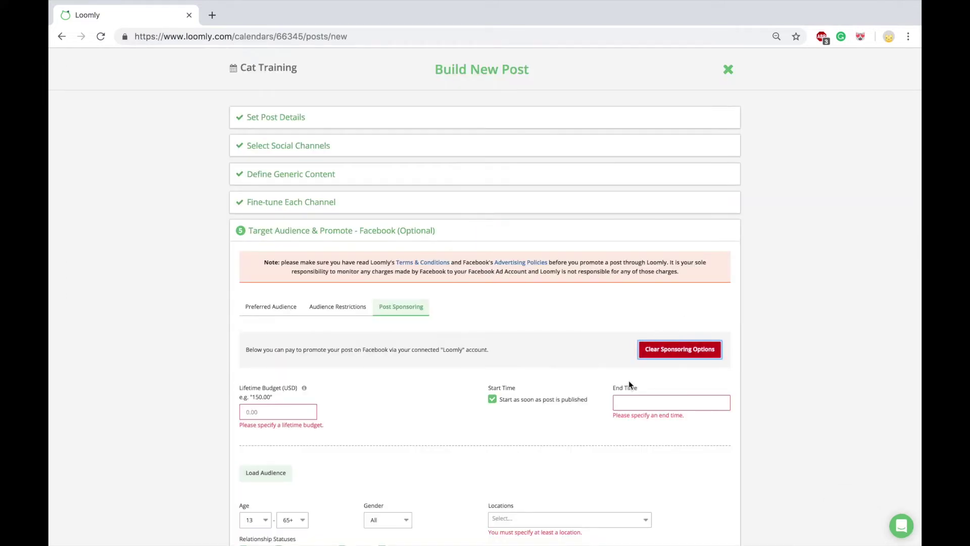
{"action": "scroll", "coordinate": [583, 457], "scroll_direction": "down", "scroll_amount": 5}
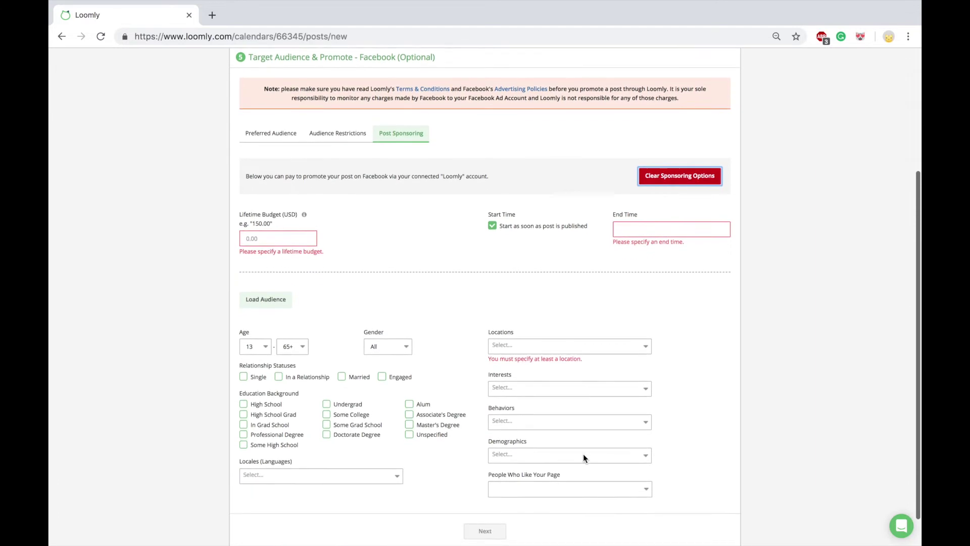
{"action": "scroll", "coordinate": [583, 454], "scroll_direction": "up", "scroll_amount": 1}
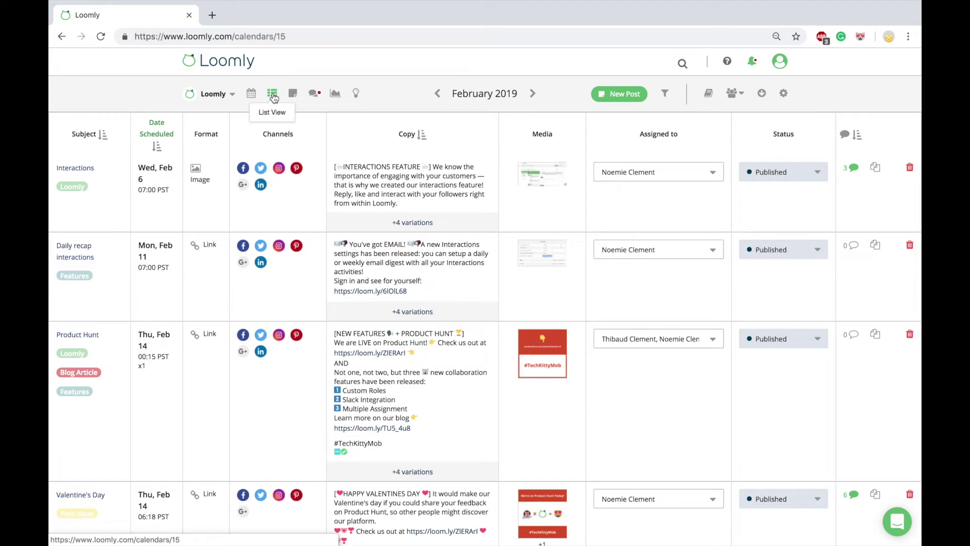
Switch the Loomly calendar to the February month grid and open the Cat Training post
{"action": "left_click", "coordinate": [251, 96]}
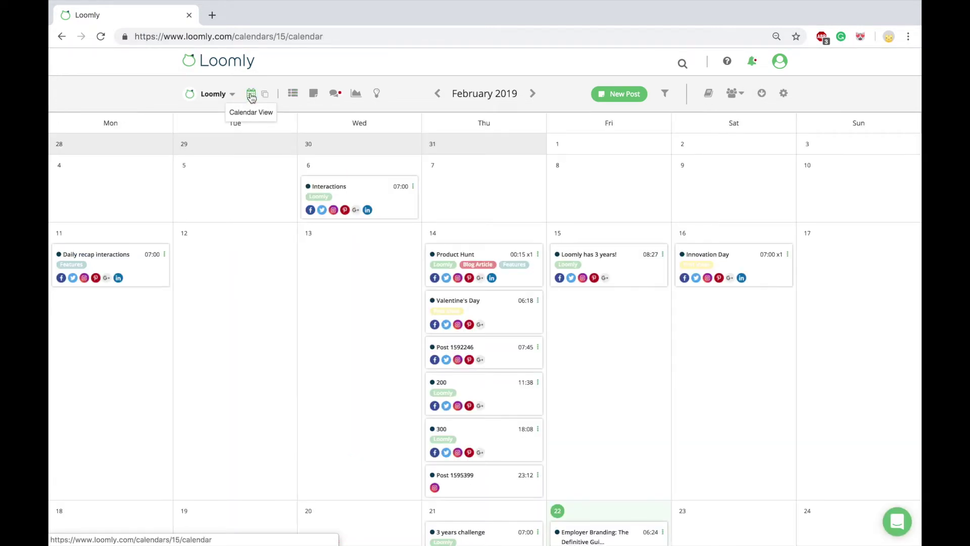
{"action": "scroll", "coordinate": [268, 206], "scroll_direction": "down", "scroll_amount": 2}
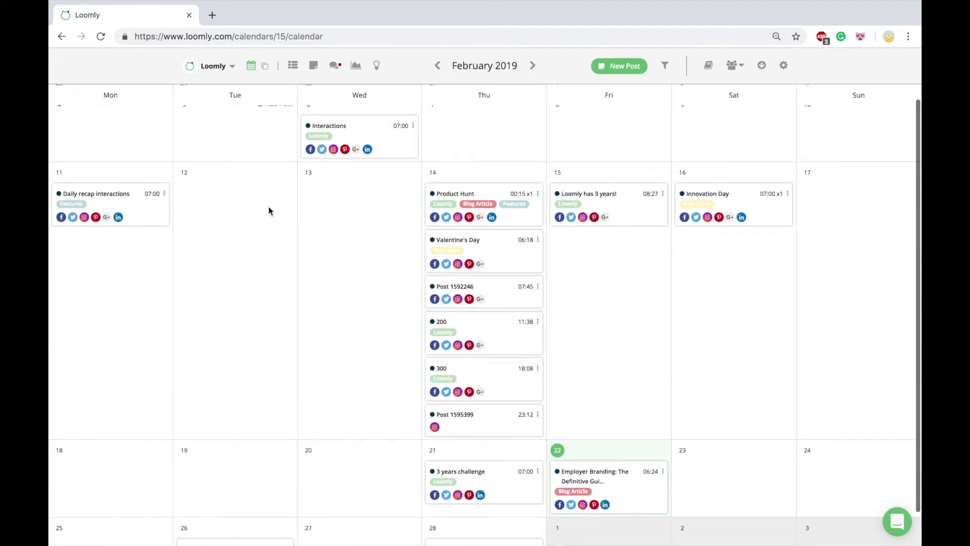
{"action": "scroll", "coordinate": [268, 206], "scroll_direction": "up", "scroll_amount": 2}
{"action": "left_click", "coordinate": [743, 97]}
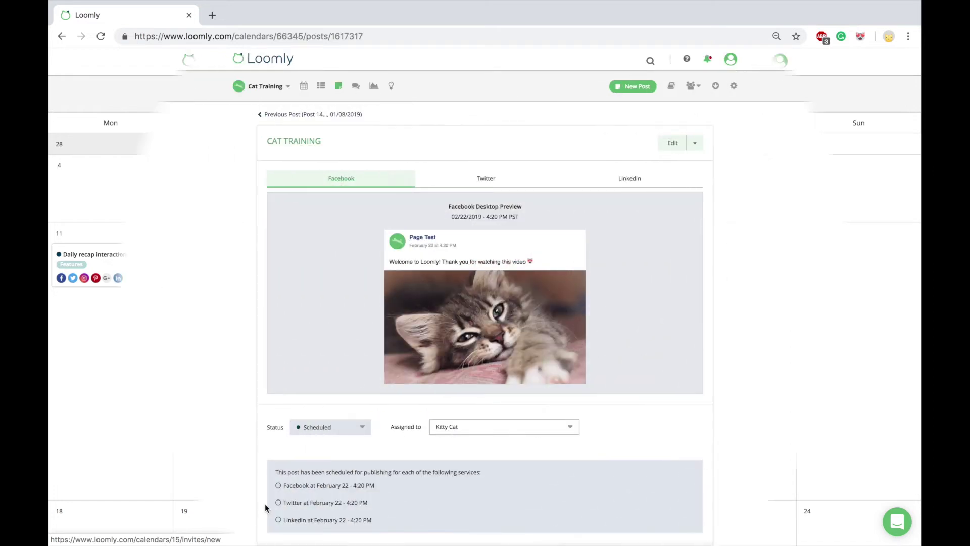
Add a second collaborator to the Cat Training post's Assigned to list
{"action": "left_click", "coordinate": [573, 430]}
{"action": "scroll", "coordinate": [551, 463], "scroll_direction": "down", "scroll_amount": 2}
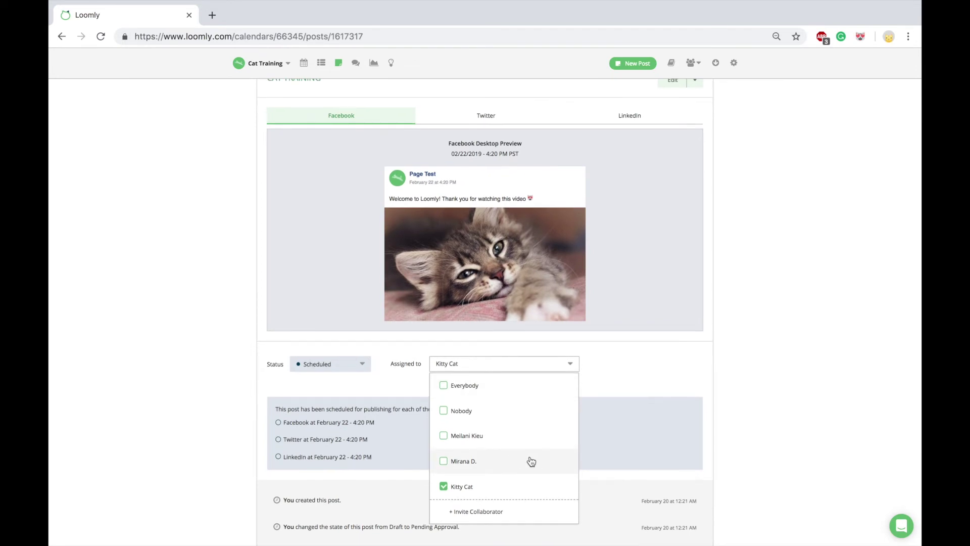
{"action": "left_click", "coordinate": [444, 461]}
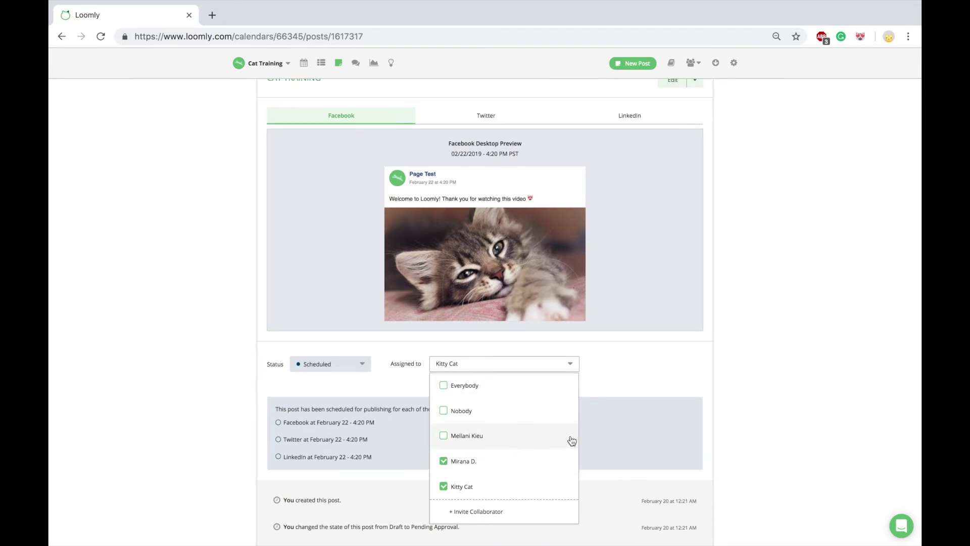
{"action": "left_click", "coordinate": [685, 384]}
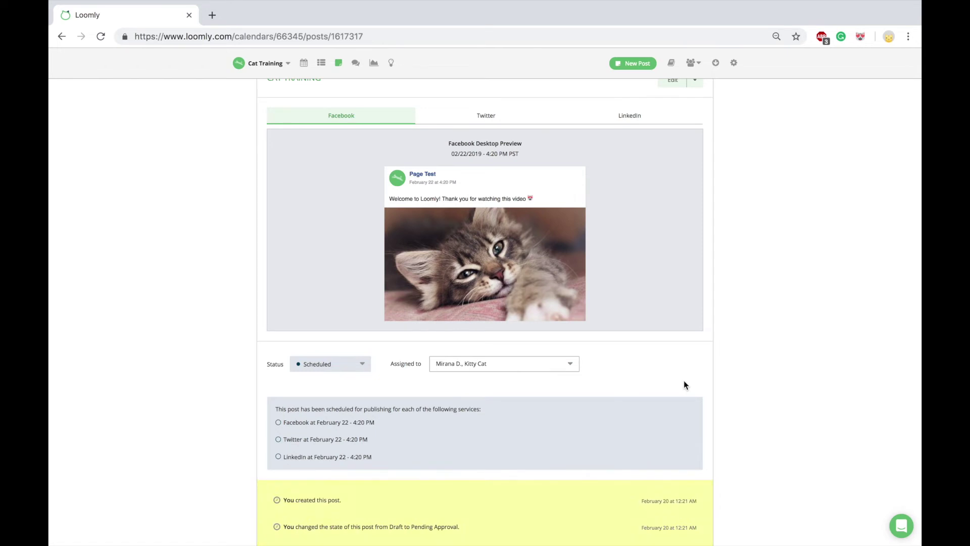
{"action": "scroll", "coordinate": [684, 385], "scroll_direction": "up", "scroll_amount": 1}
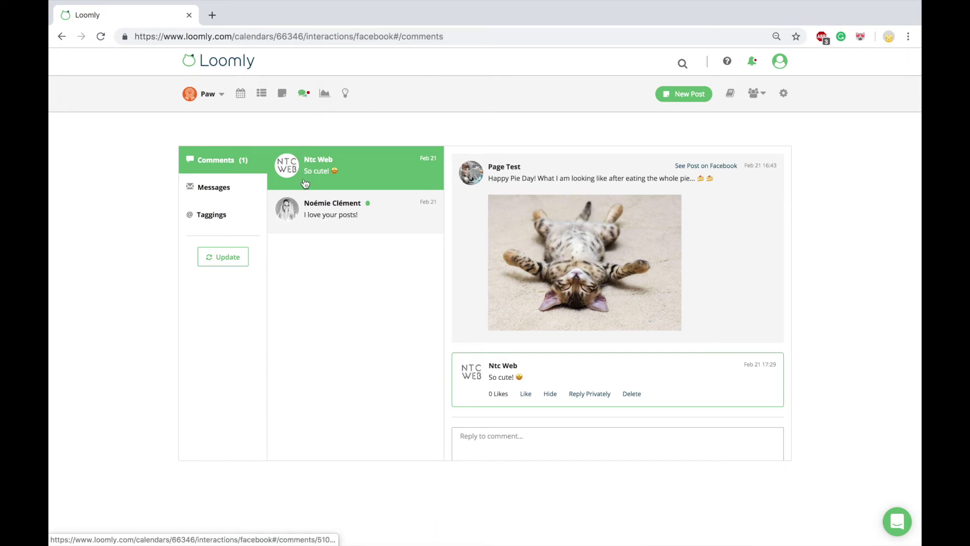
Show the Messages tab of the Interactions inbox
{"action": "left_click", "coordinate": [216, 191]}
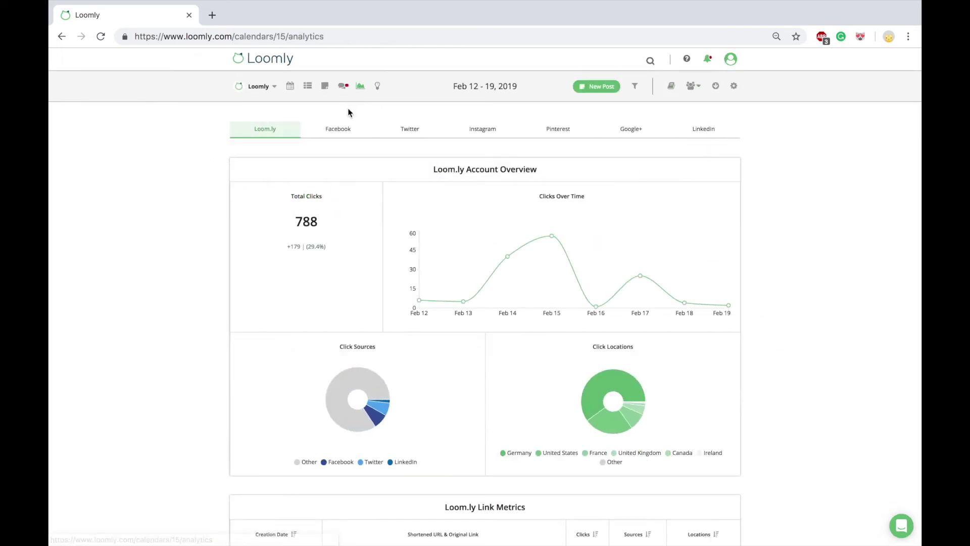
Open the Facebook analytics report and scroll through it and back to the top
{"action": "left_click", "coordinate": [343, 131]}
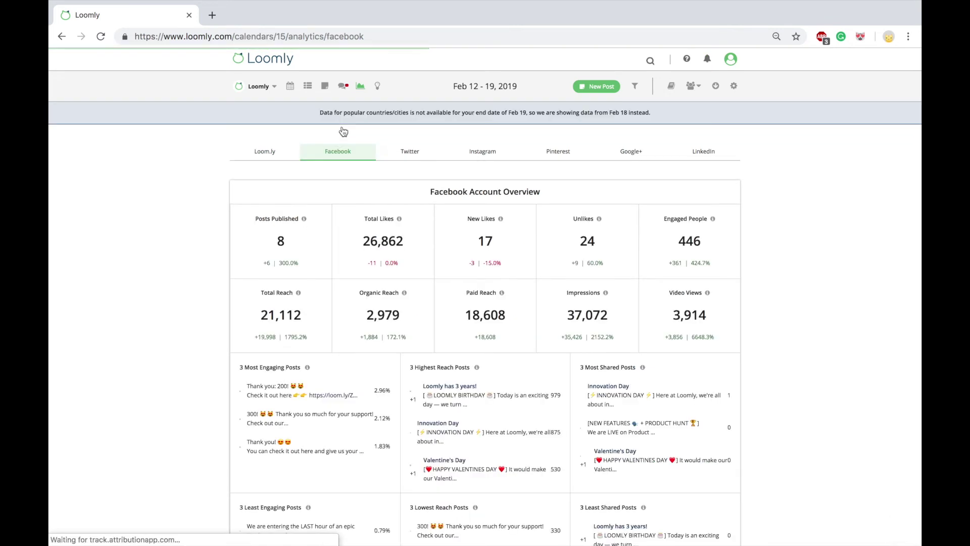
{"action": "scroll", "coordinate": [342, 131], "scroll_direction": "down", "scroll_amount": 6}
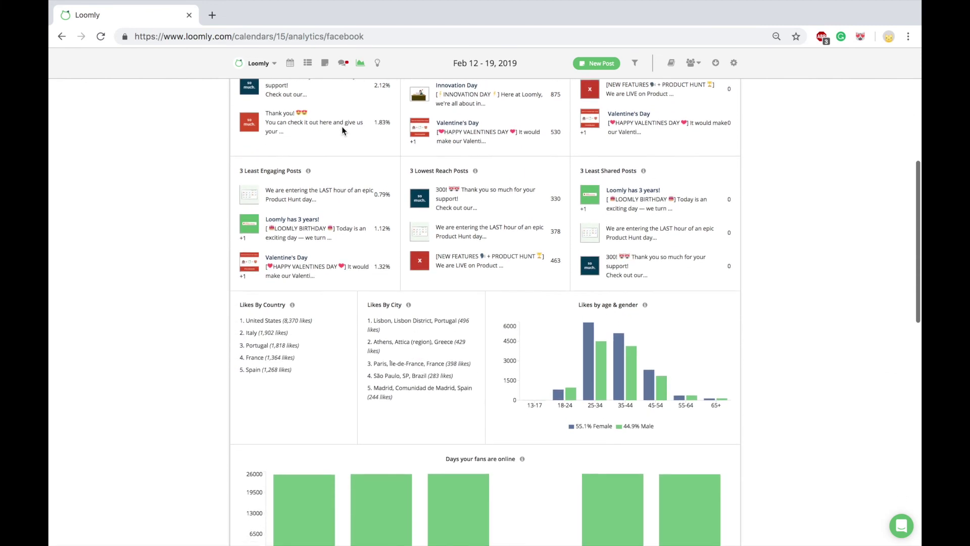
{"action": "scroll", "coordinate": [343, 131], "scroll_direction": "down", "scroll_amount": 4}
{"action": "scroll", "coordinate": [343, 131], "scroll_direction": "down", "scroll_amount": 2}
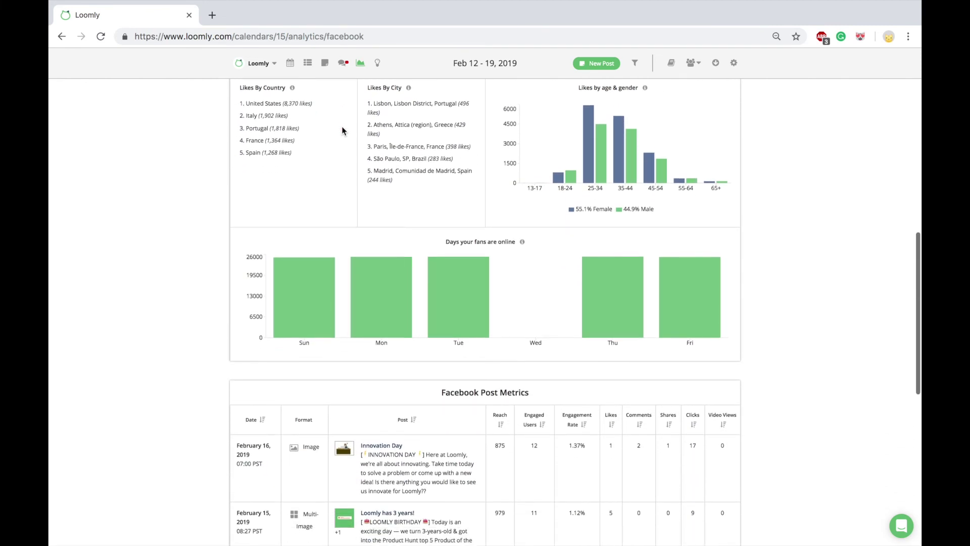
{"action": "scroll", "coordinate": [342, 131], "scroll_direction": "up", "scroll_amount": 2}
{"action": "scroll", "coordinate": [342, 131], "scroll_direction": "up", "scroll_amount": 5}
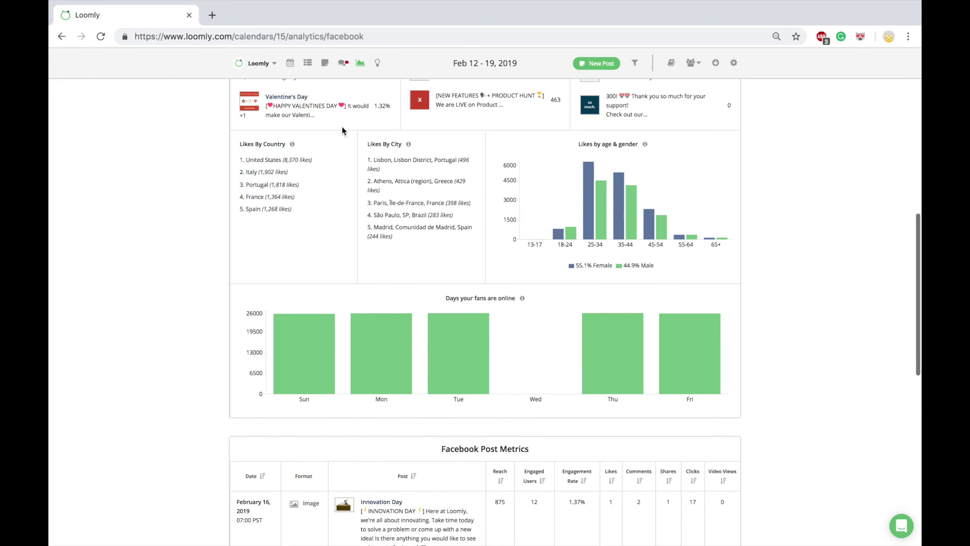
{"action": "scroll", "coordinate": [342, 131], "scroll_direction": "up", "scroll_amount": 5}
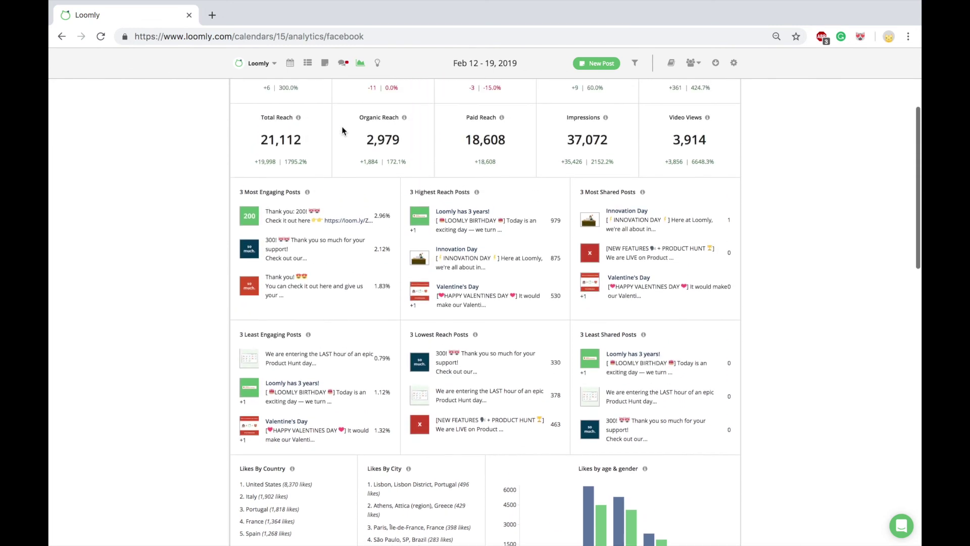
{"action": "scroll", "coordinate": [342, 131], "scroll_direction": "up", "scroll_amount": 1}
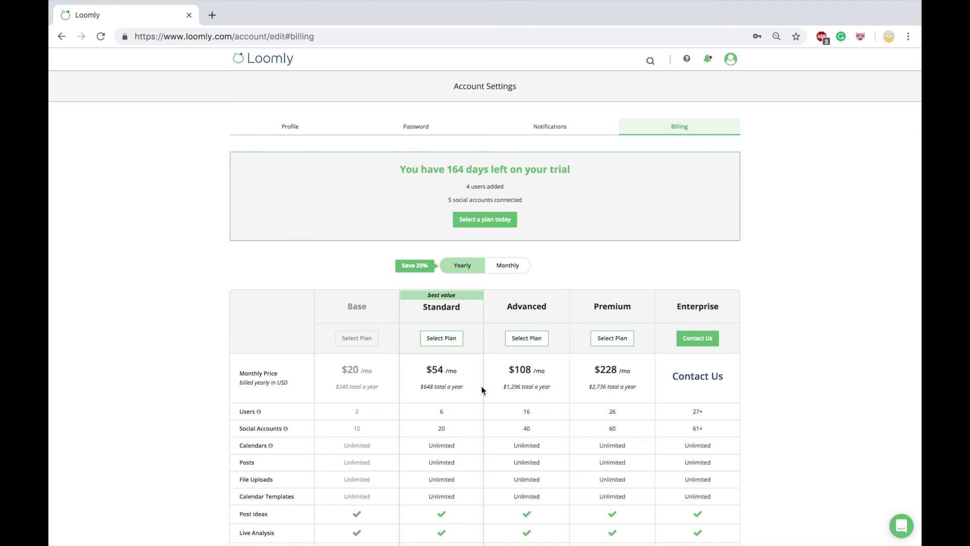
Send 'Hello!' in a new support chat conversation, then return to the dashboard
{"action": "left_click", "coordinate": [901, 525]}
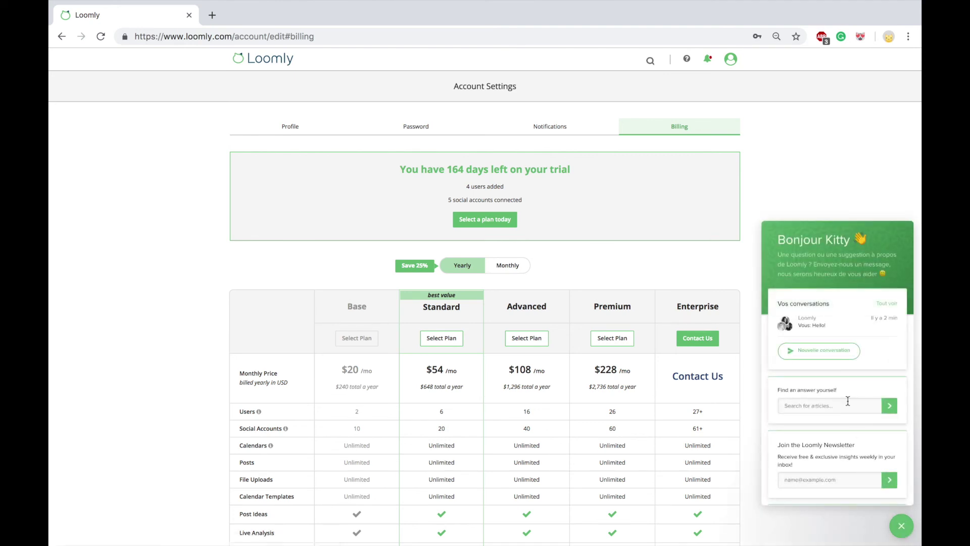
{"action": "left_click", "coordinate": [819, 354]}
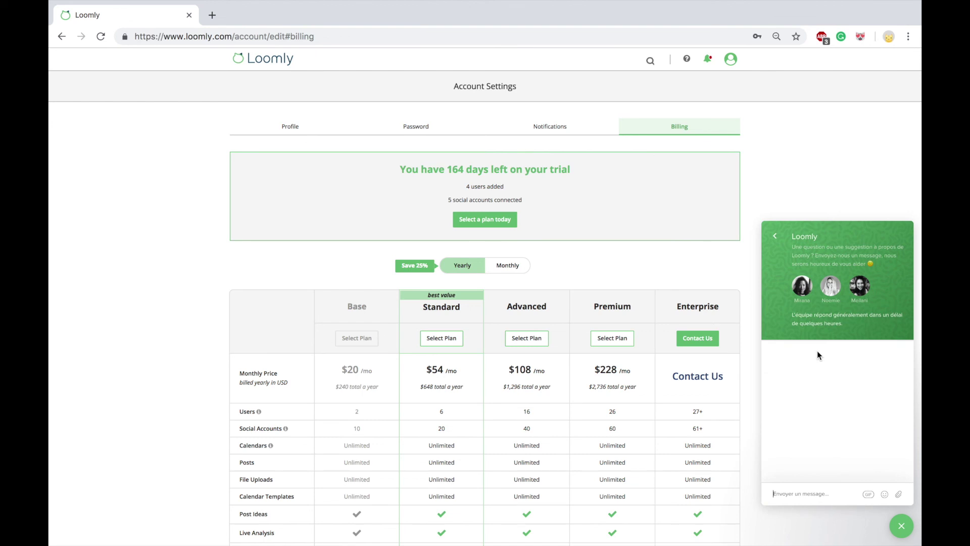
{"action": "type", "text": "Hello!"}
{"action": "key", "text": "Return"}
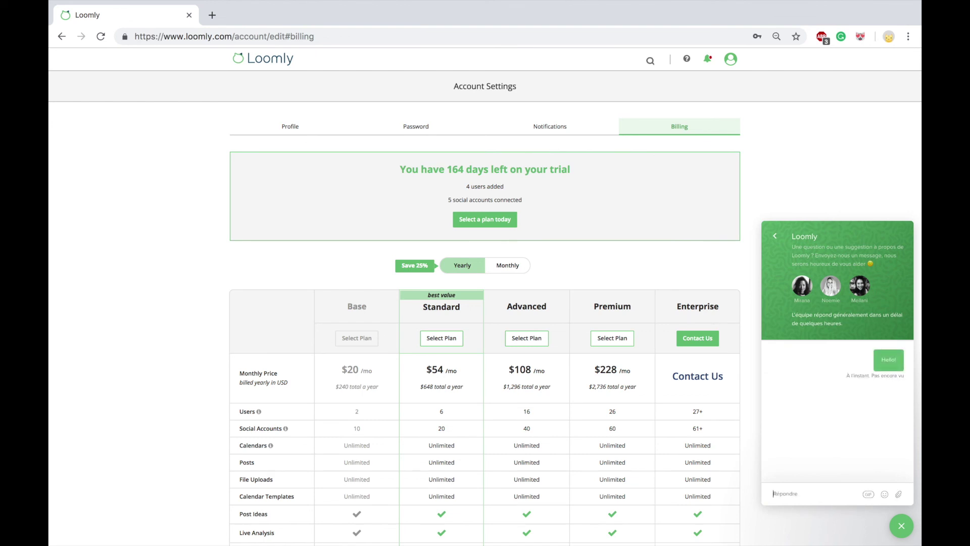
{"action": "left_click", "coordinate": [278, 60]}
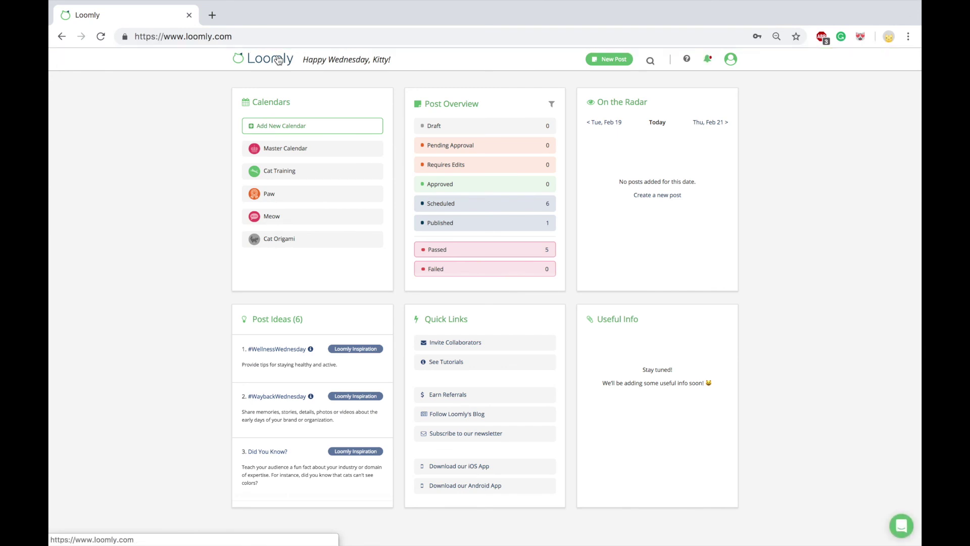